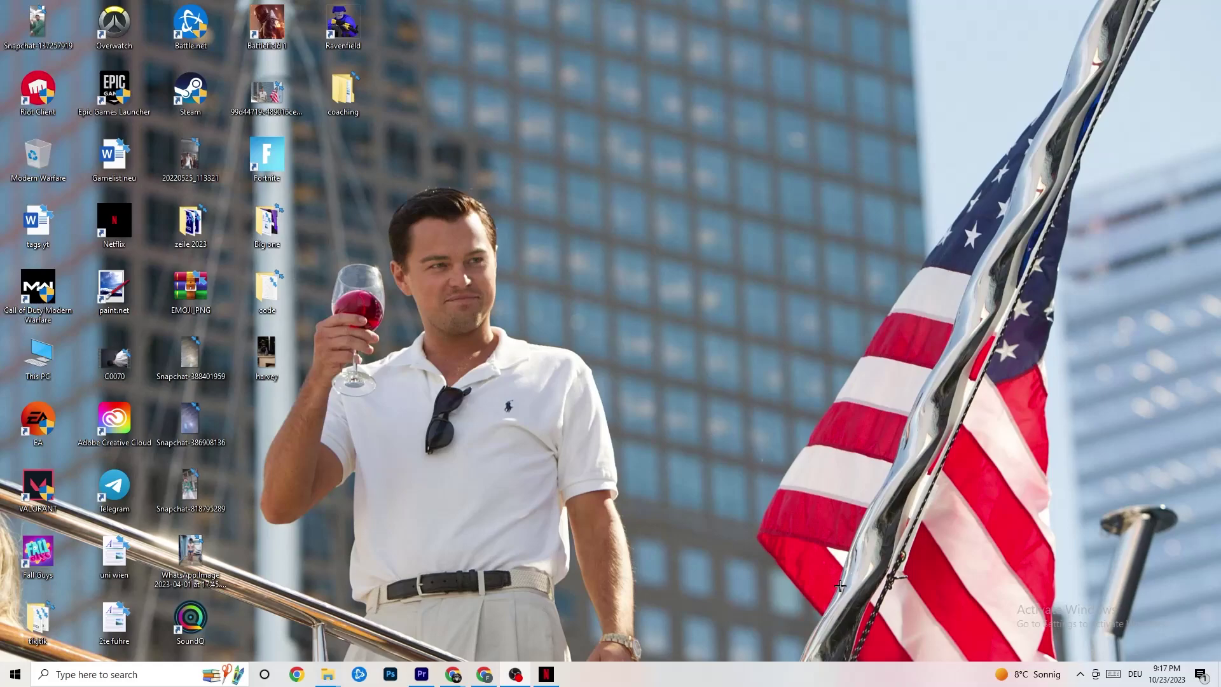
# Open Windows Settings from the Start menu and go to System's Display page.
pyautogui.click(16, 673)
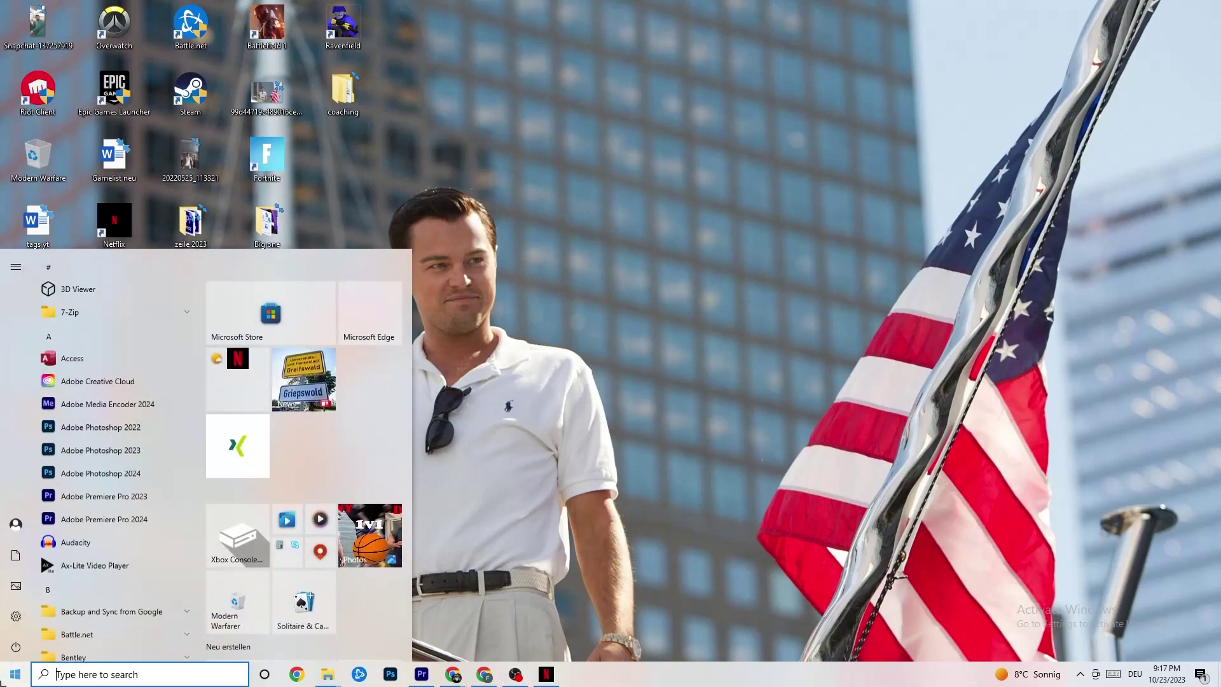
pyautogui.click(17, 615)
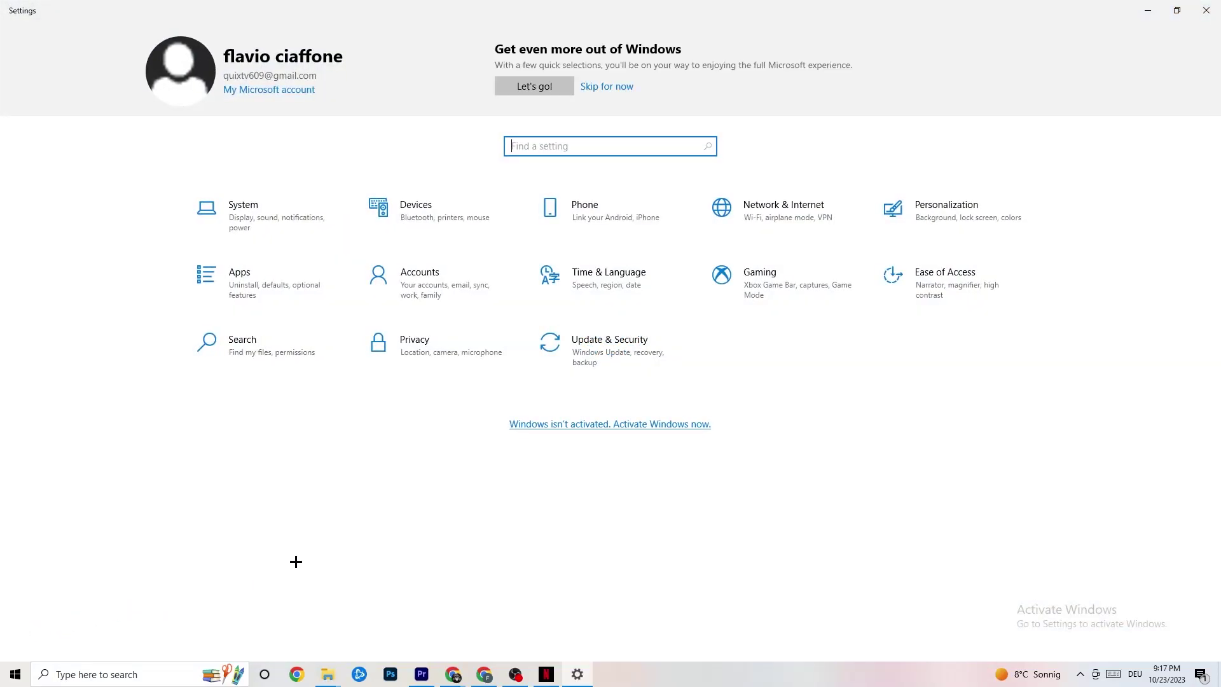
pyautogui.click(263, 220)
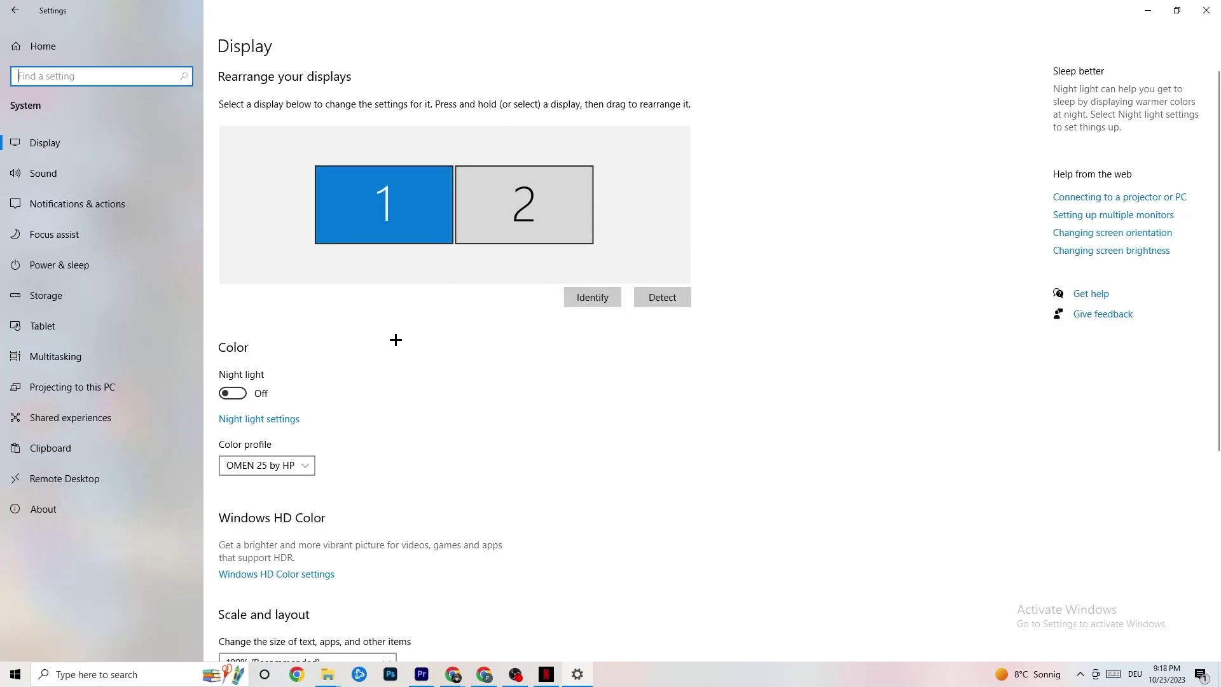
# Review the color profile options unchanged and keep display scaling at 100%.
pyautogui.scroll(-5, 356, 239)
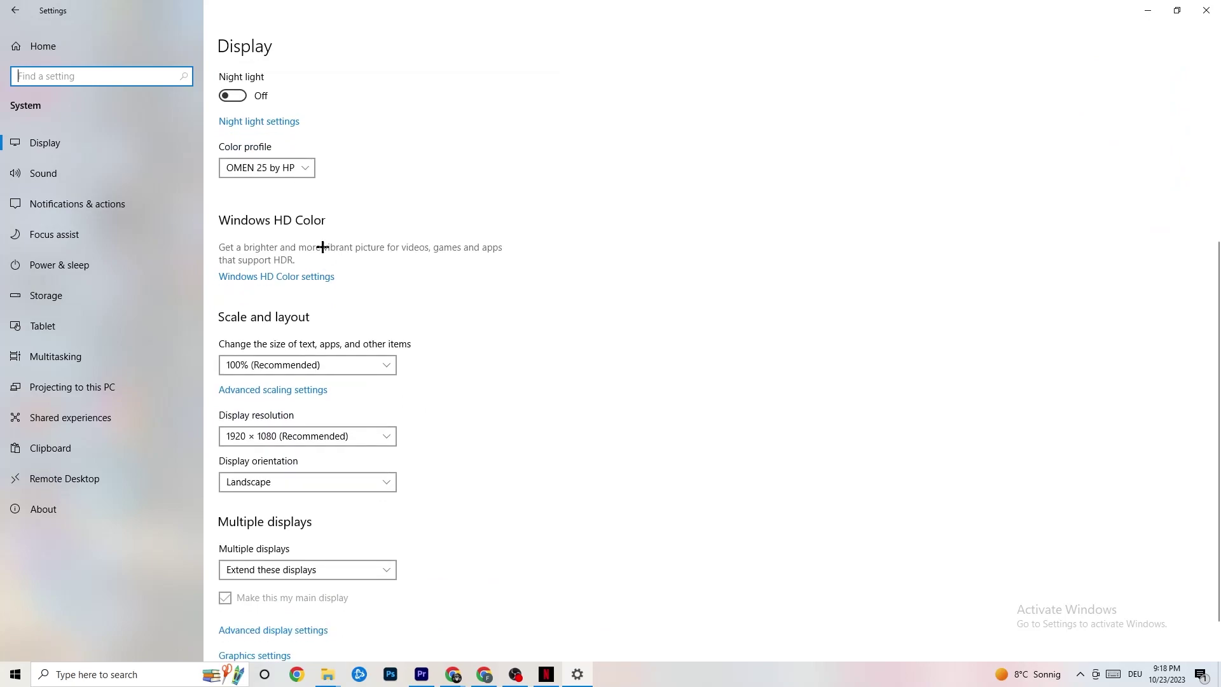
pyautogui.click(308, 167)
pyautogui.click(401, 135)
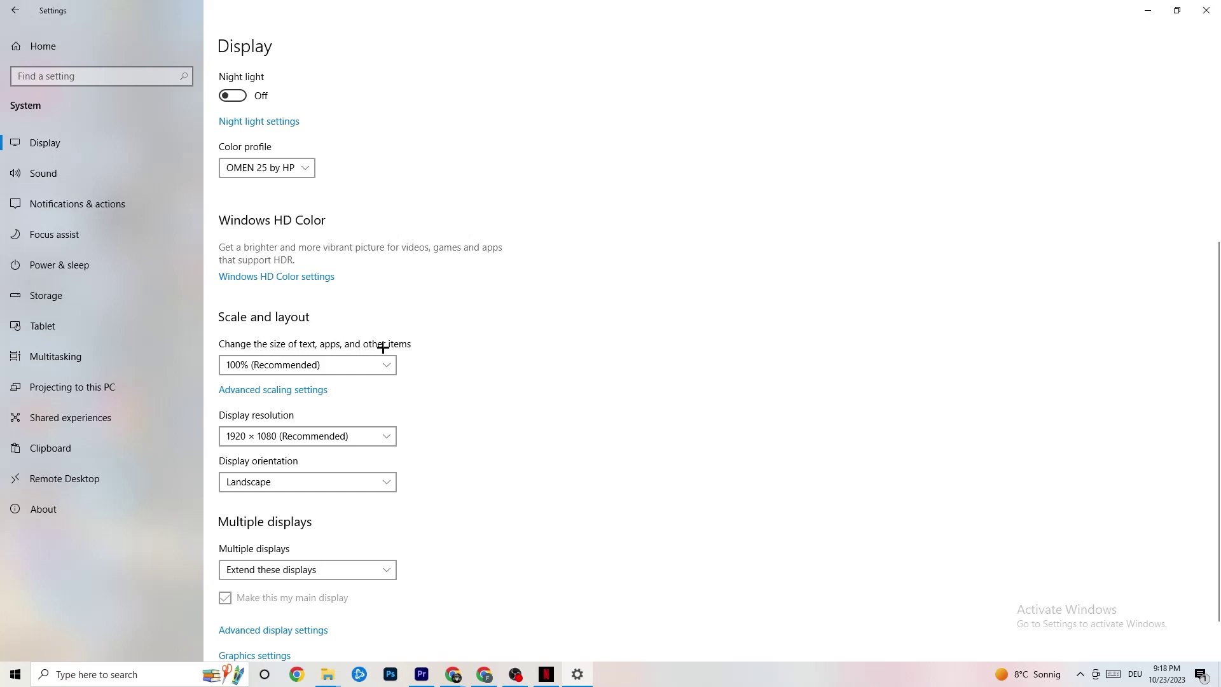
pyautogui.click(374, 365)
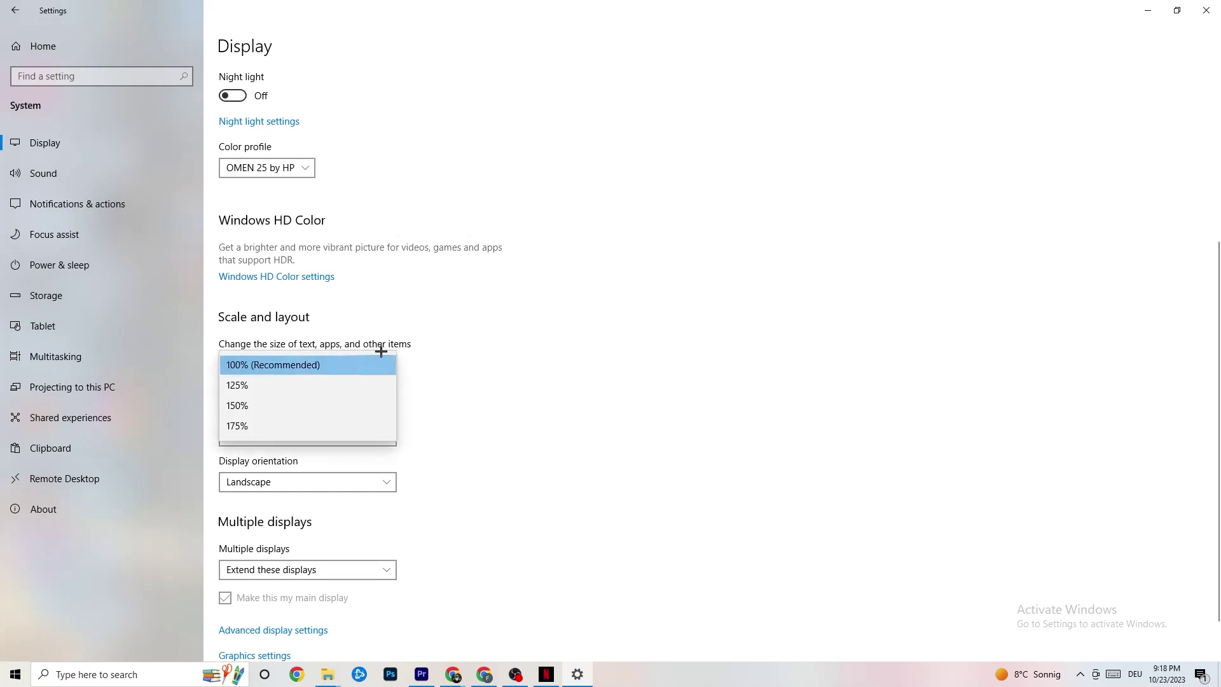
pyautogui.click(523, 312)
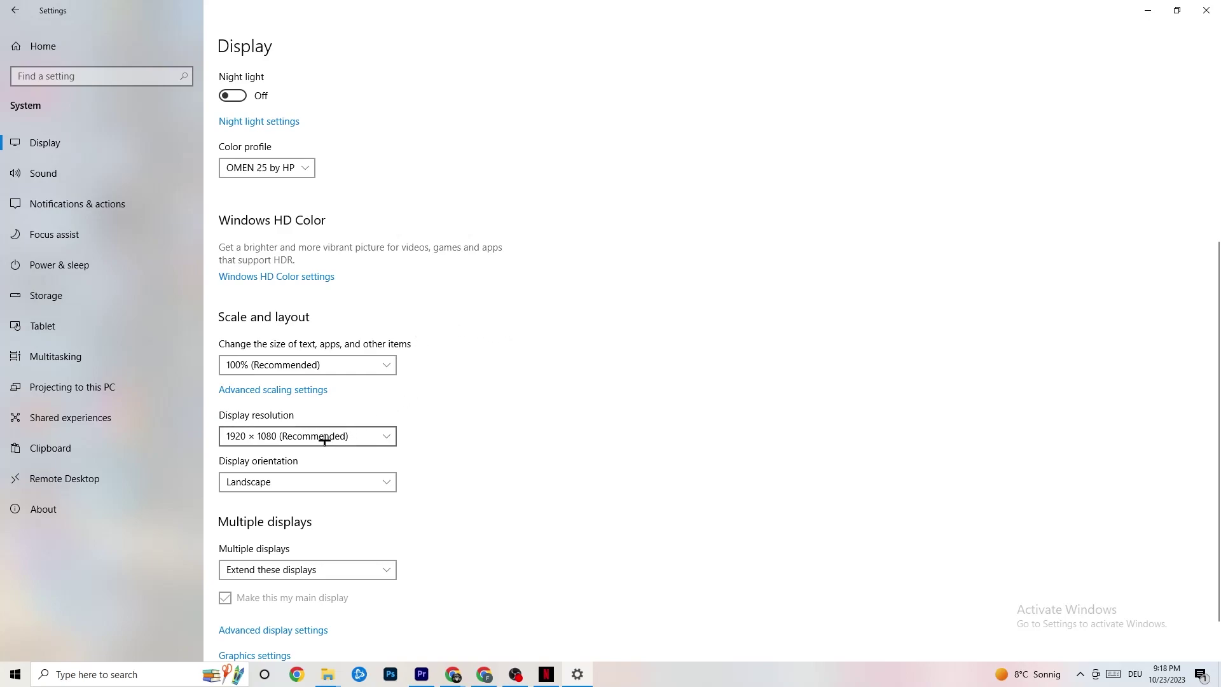
# Keep the screen resolution at 1920 × 1080 and go to the Storage page.
pyautogui.click(385, 435)
pyautogui.click(528, 395)
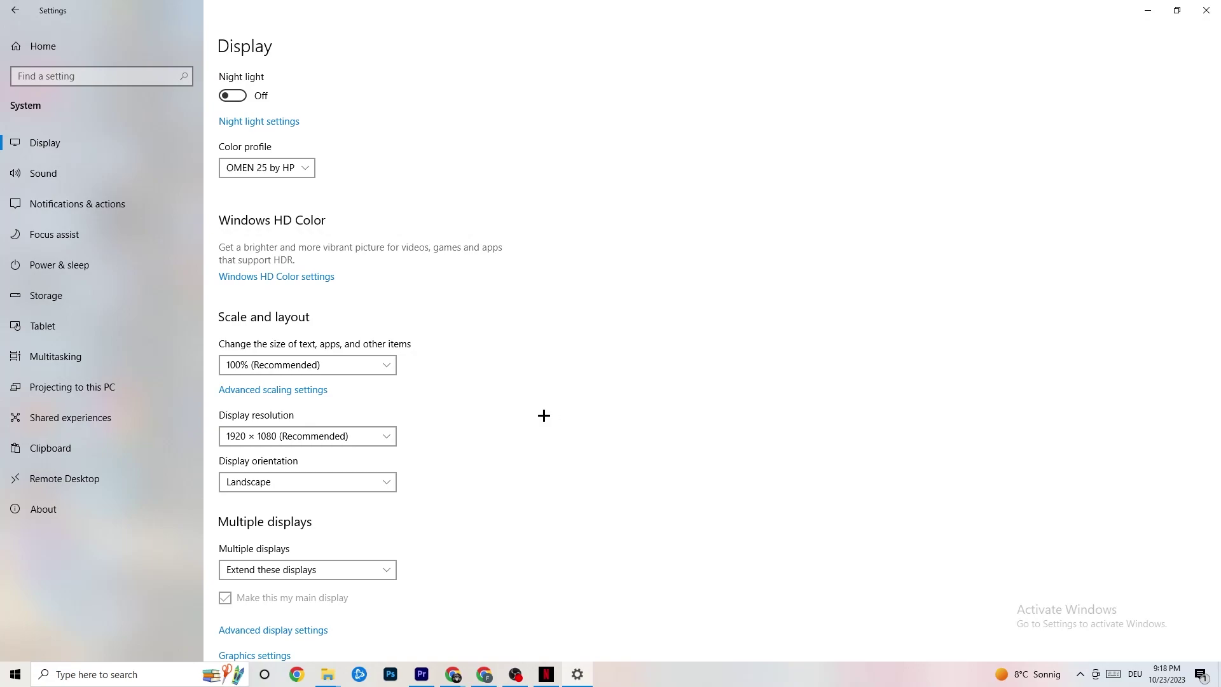
pyautogui.click(385, 435)
pyautogui.click(506, 406)
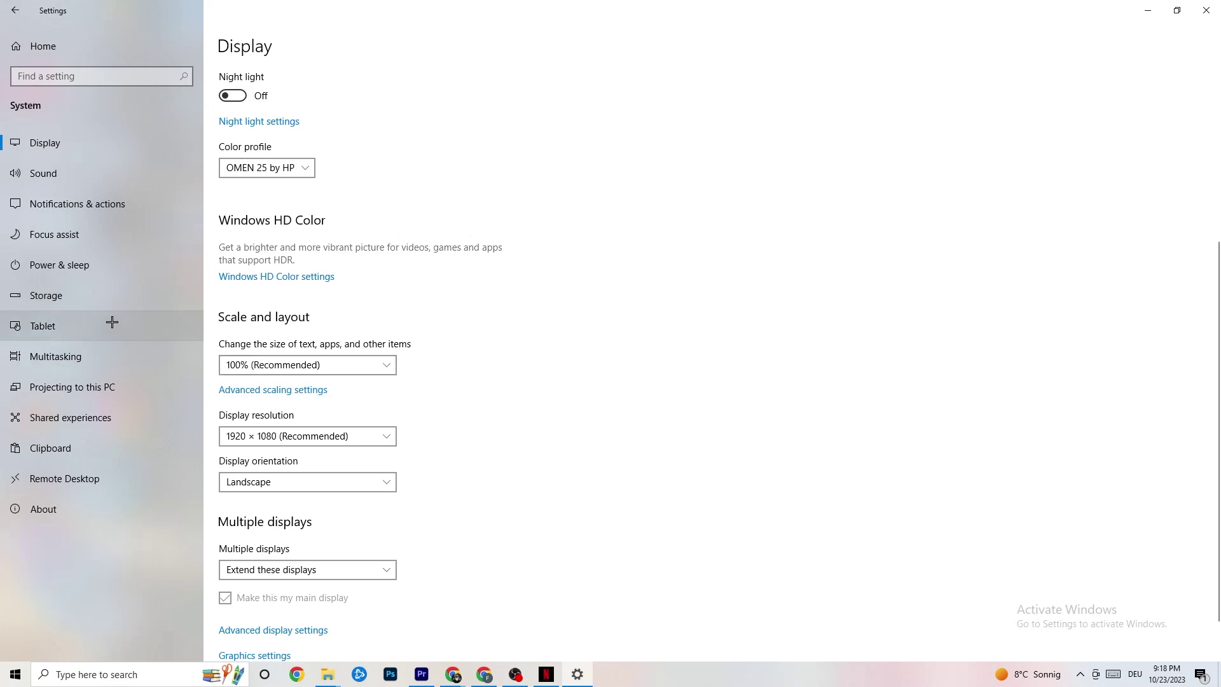
pyautogui.click(80, 306)
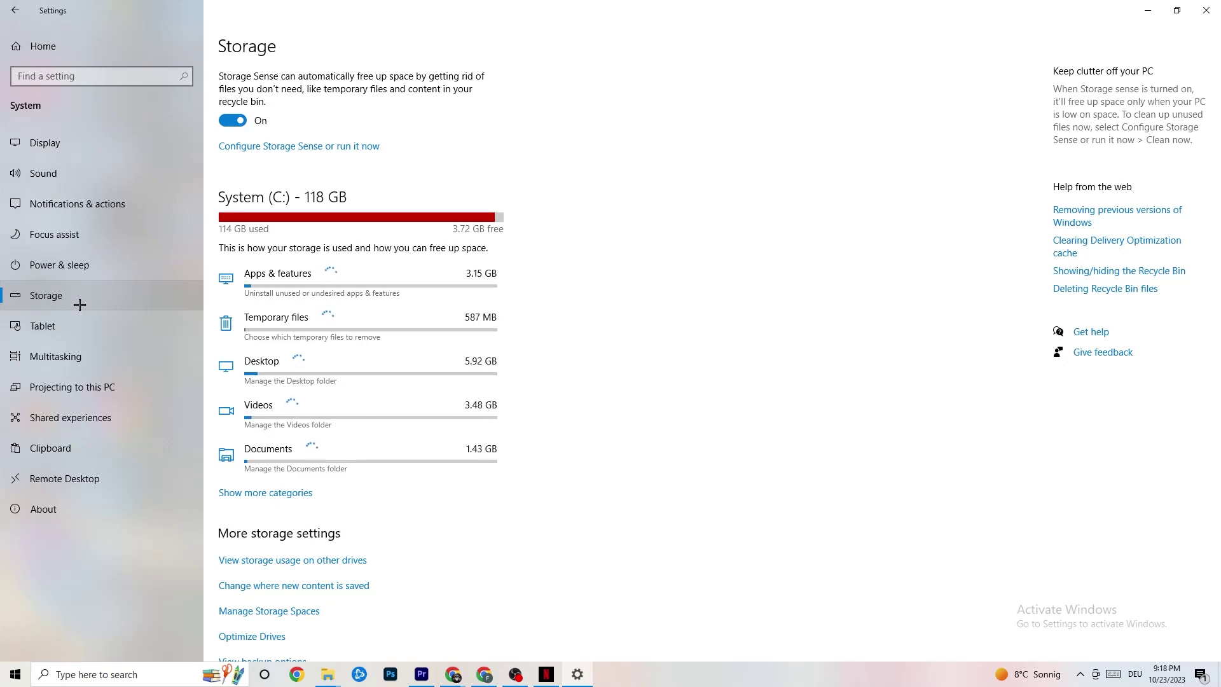
# Keep Storage Sense recycle-bin cleanup at 14 days, run Clean now, and return to Display settings.
pyautogui.click(352, 147)
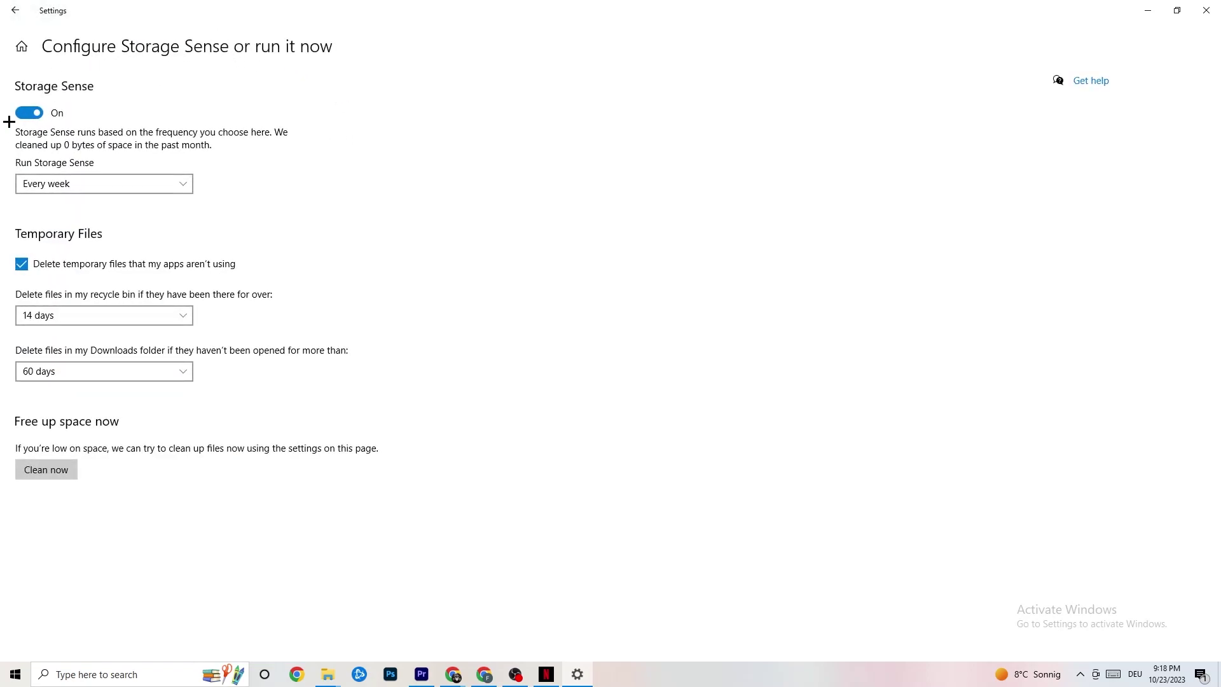
pyautogui.click(111, 315)
pyautogui.click(156, 234)
pyautogui.click(60, 471)
pyautogui.click(13, 8)
pyautogui.click(288, 206)
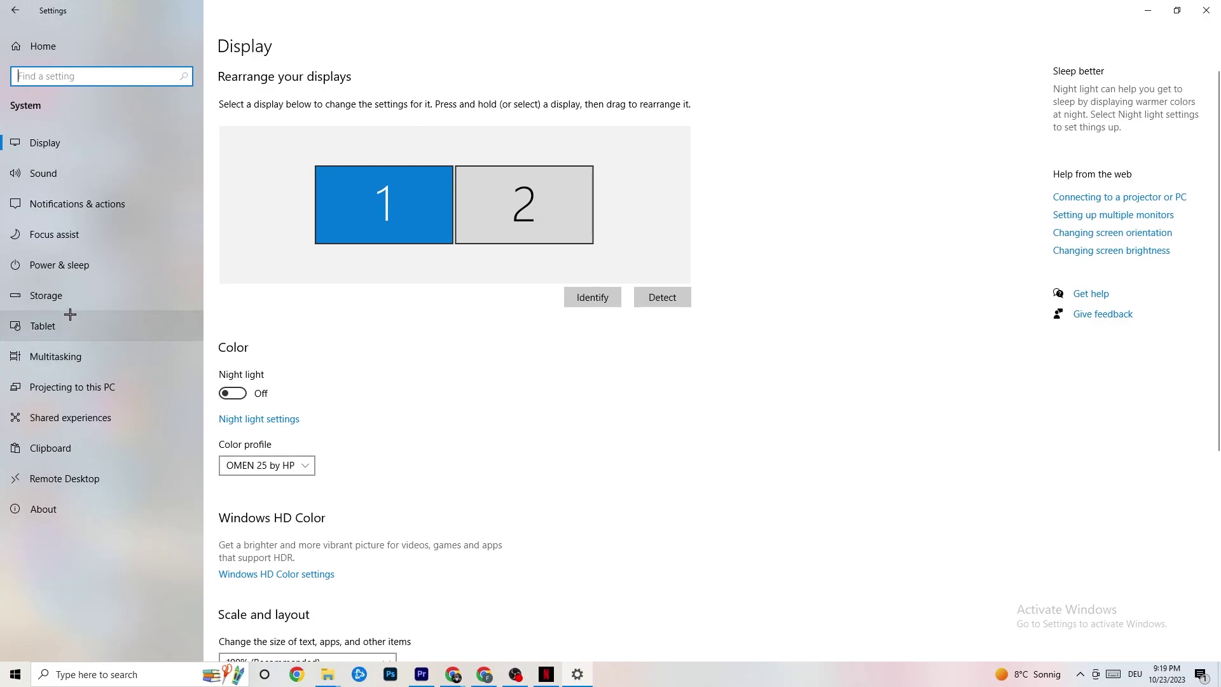
# View Power & sleep (screen off 10 min, sleep 30 min) and close Power Options, keeping Balanced.
pyautogui.click(42, 260)
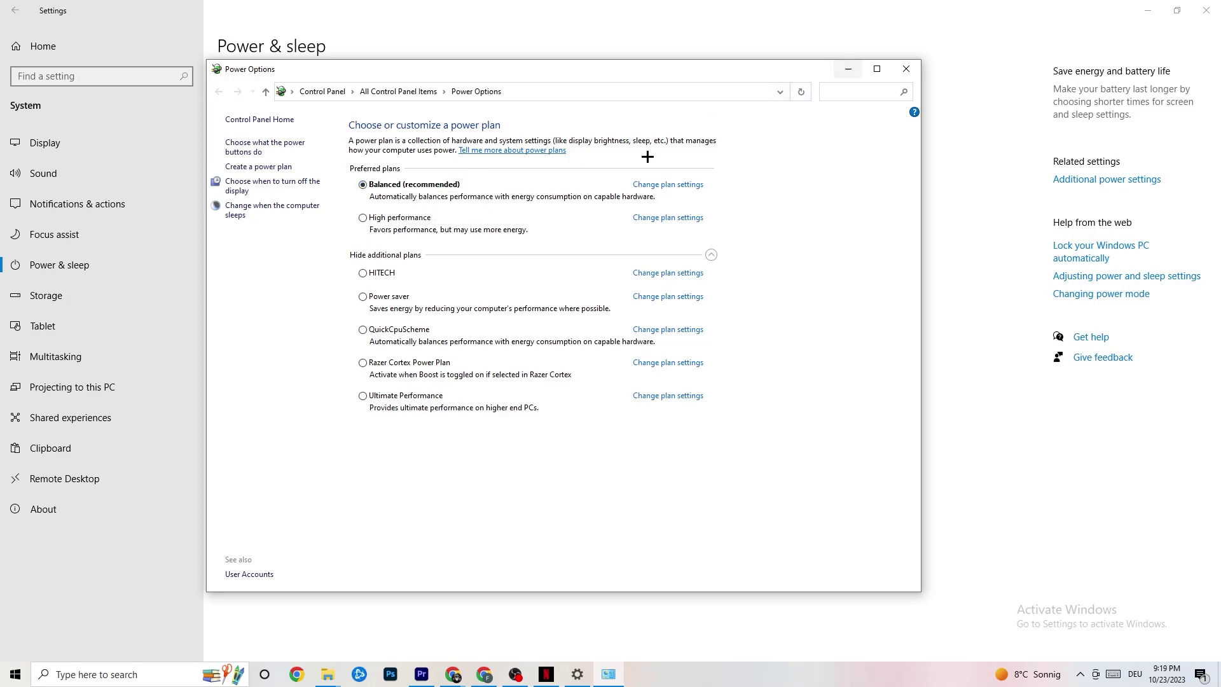
pyautogui.click(907, 70)
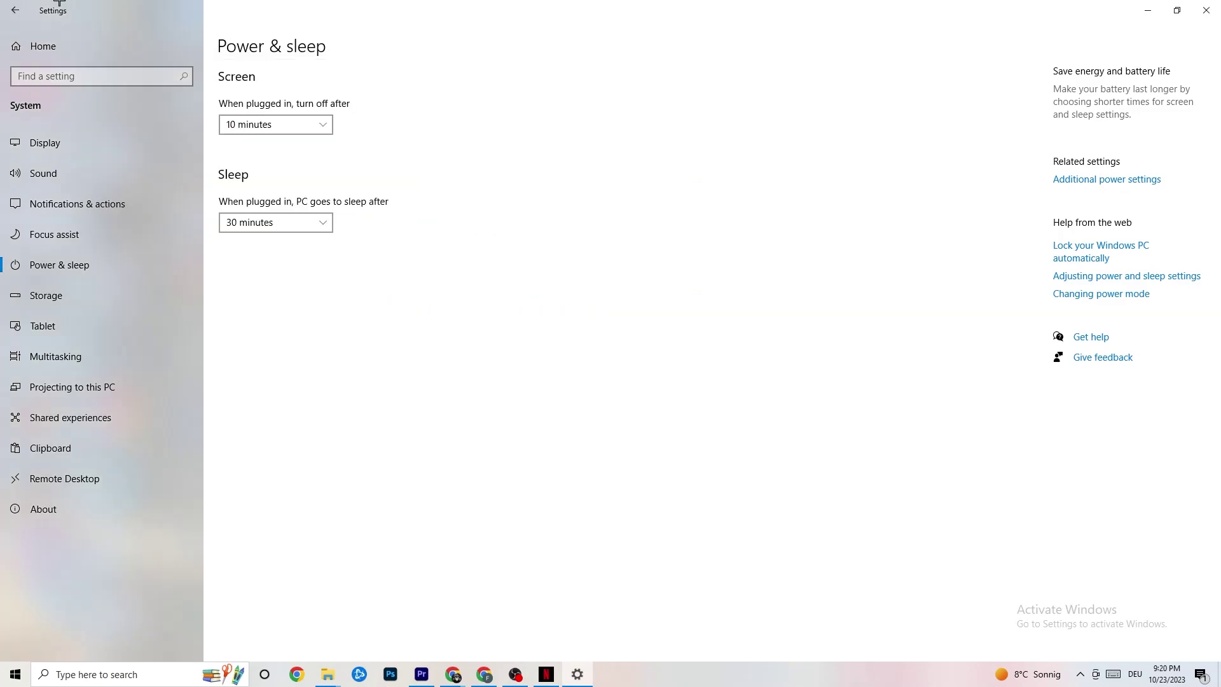
# Go to the Gaming settings and review the Xbox Game Bar options.
pyautogui.click(21, 9)
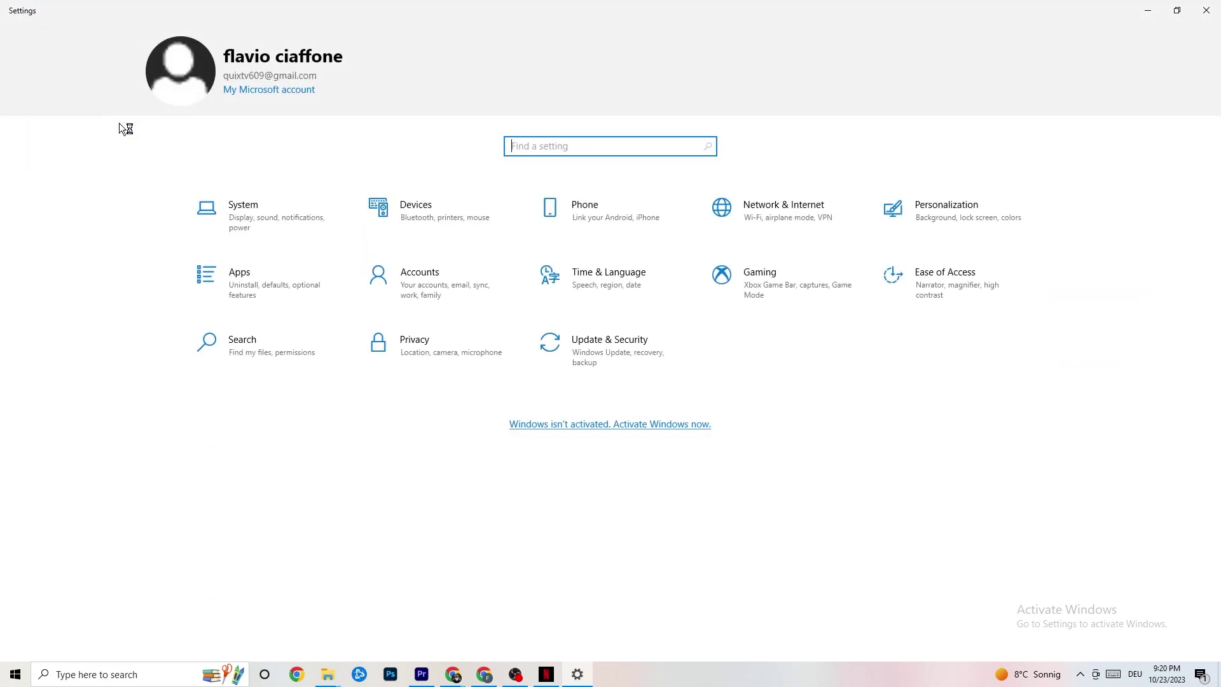
pyautogui.click(774, 298)
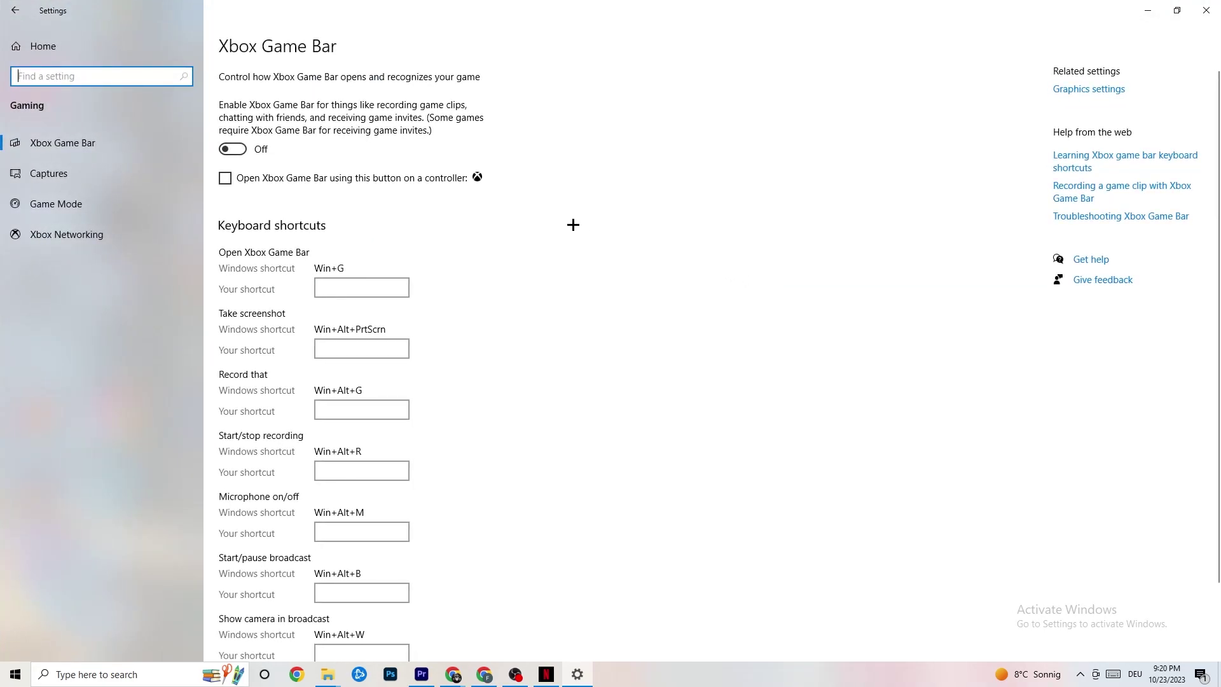
pyautogui.scroll(-2, 423, 260)
pyautogui.scroll(1, 448, 331)
pyautogui.scroll(1, 463, 365)
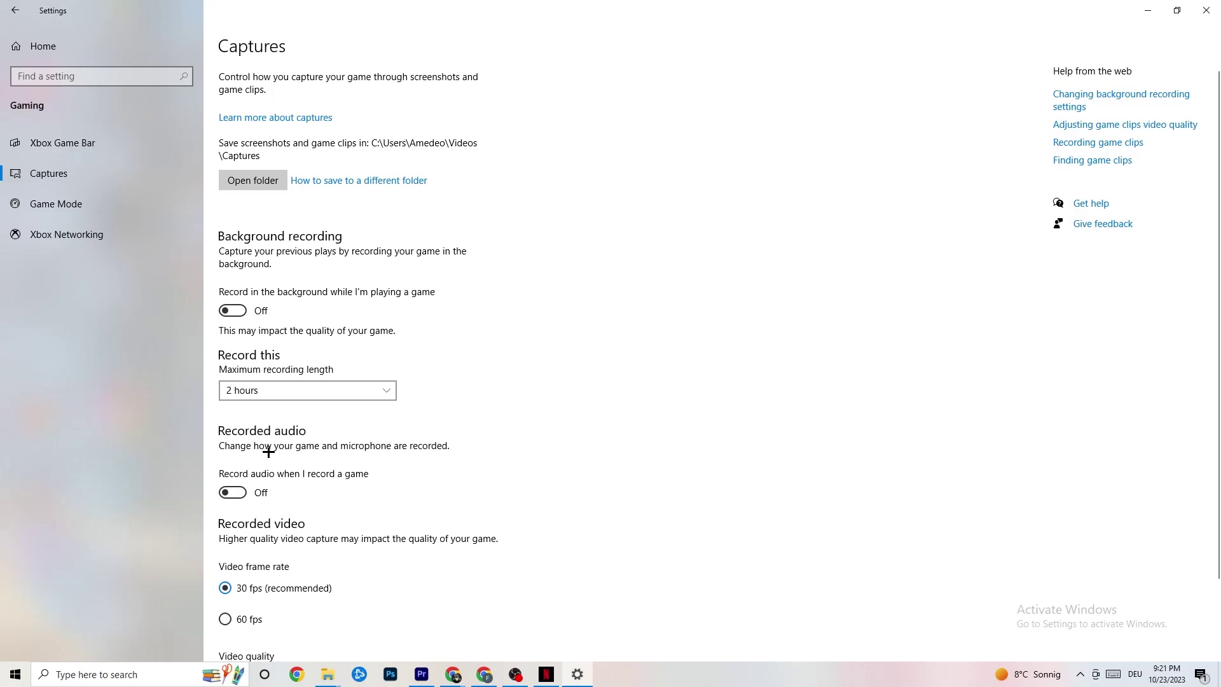
# Confirm Game Mode is switched on, then return to the Settings home page.
pyautogui.scroll(-2, 312, 431)
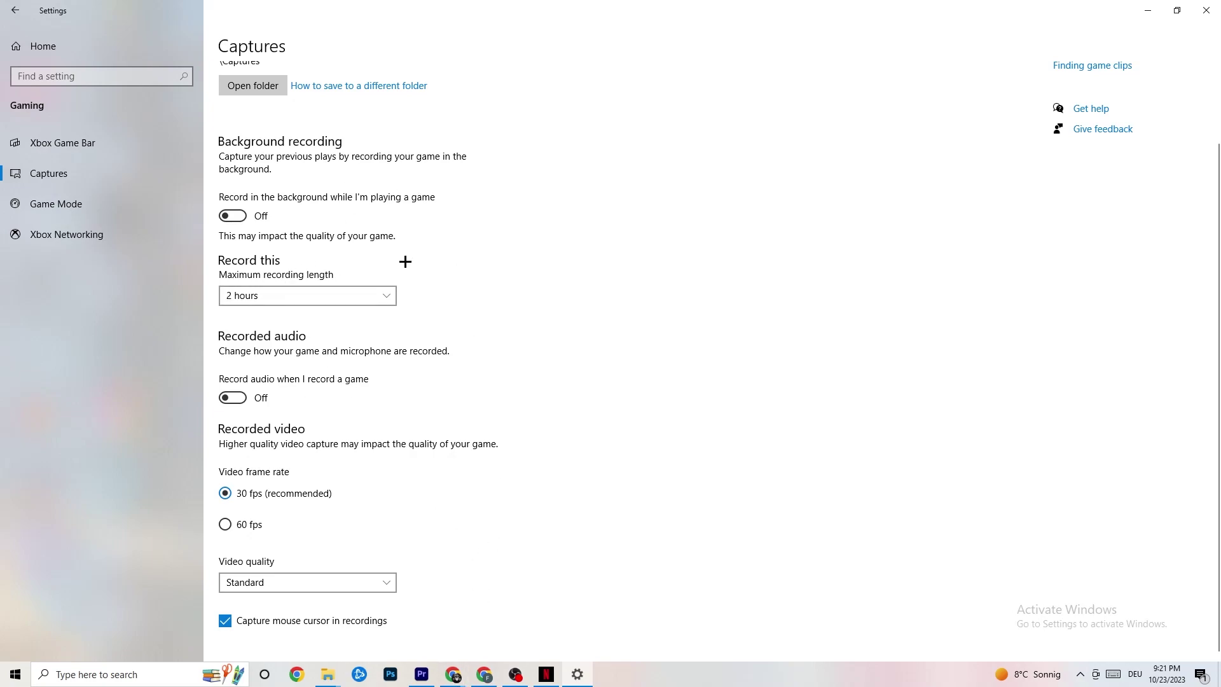
pyautogui.click(89, 205)
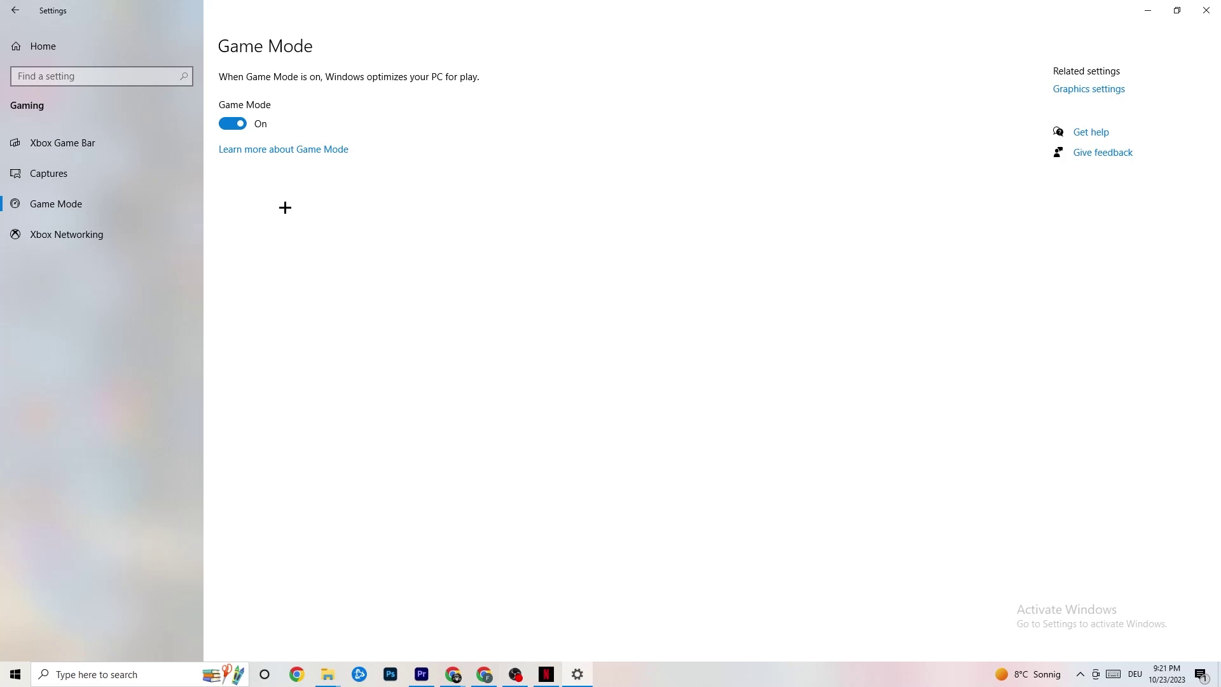
pyautogui.click(19, 10)
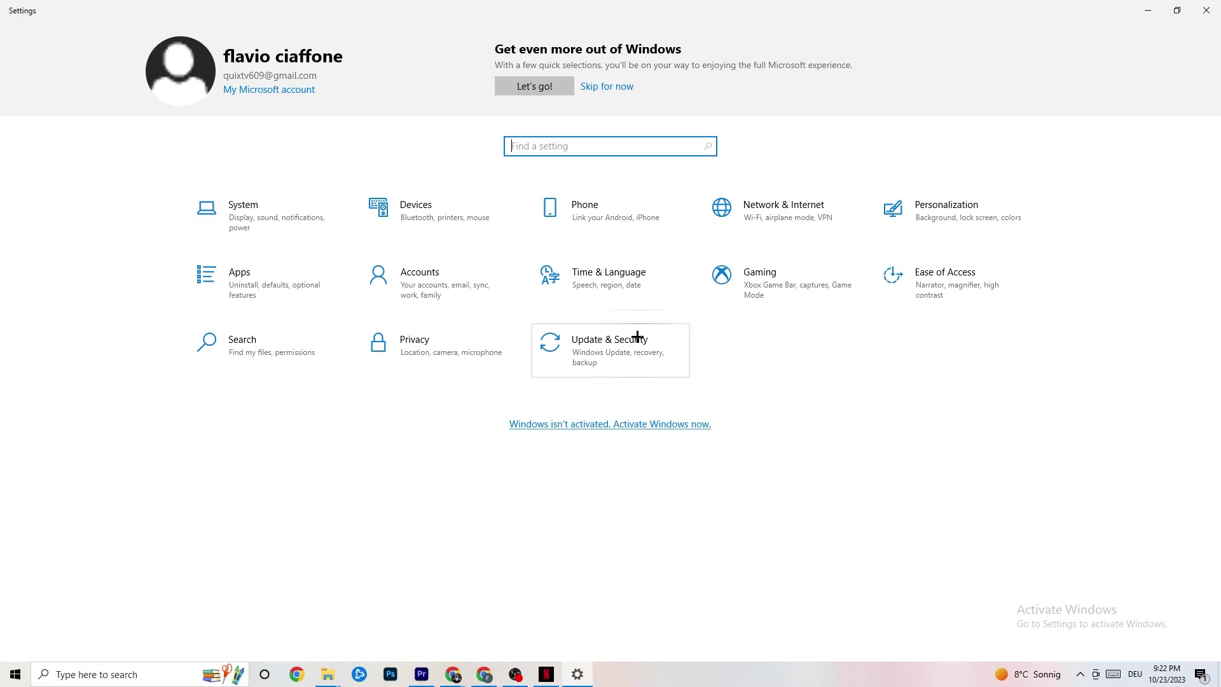
# Open Update & Security, where Windows Update reports the PC is up to date.
pyautogui.click(630, 360)
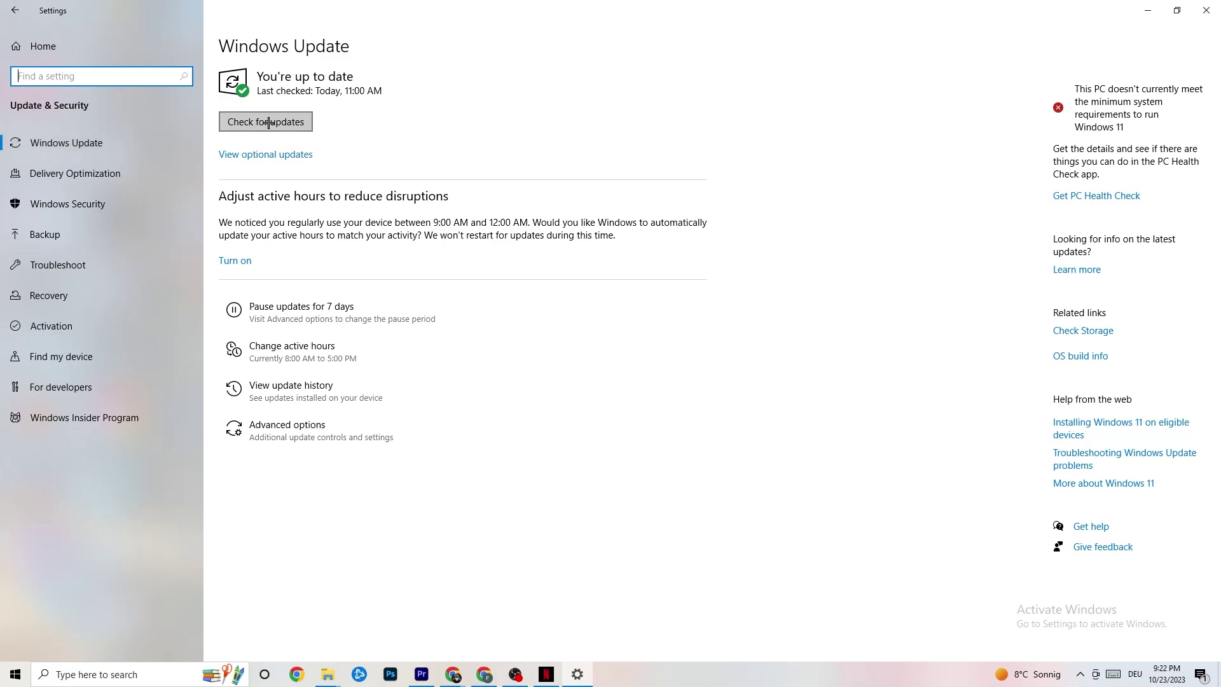
# Open the Troubleshoot page, which lists no recommended troubleshooters.
pyautogui.click(369, 96)
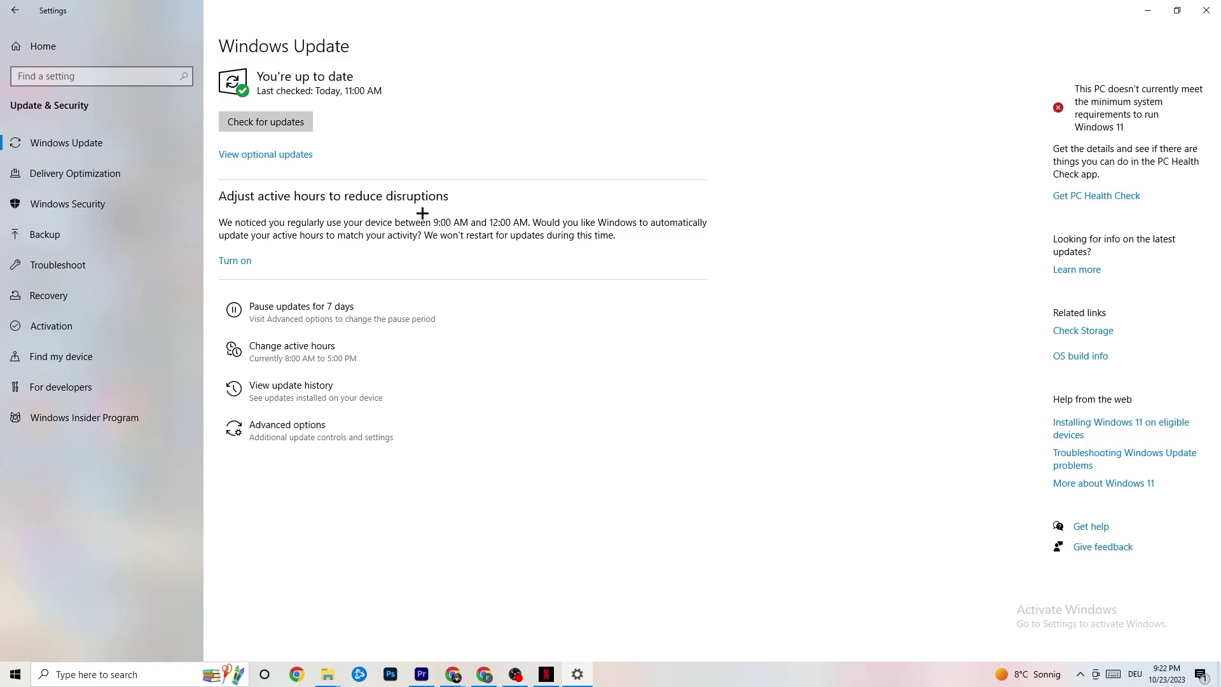
pyautogui.click(99, 265)
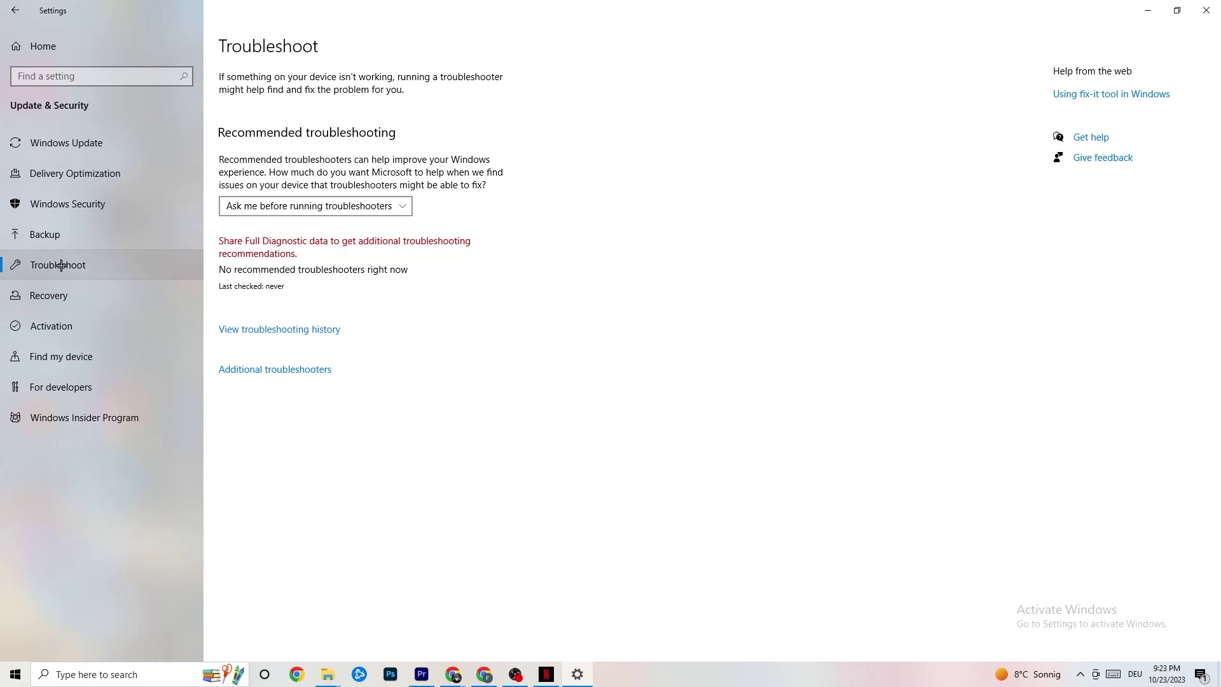
# Close the Settings window to return to the desktop.
pyautogui.click(1204, 5)
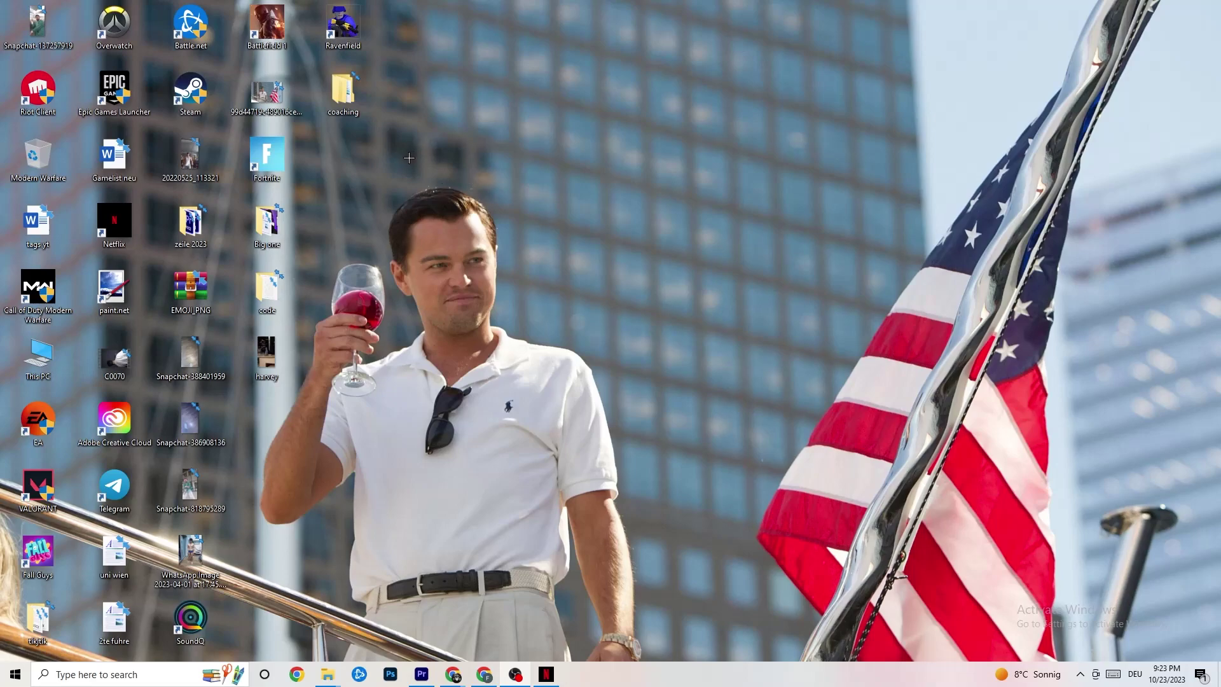
# Move the Steam shortcut into the open top-centre desktop area and bring up its context menu.
pyautogui.moveTo(197, 94); pyautogui.dragTo(649, 238)
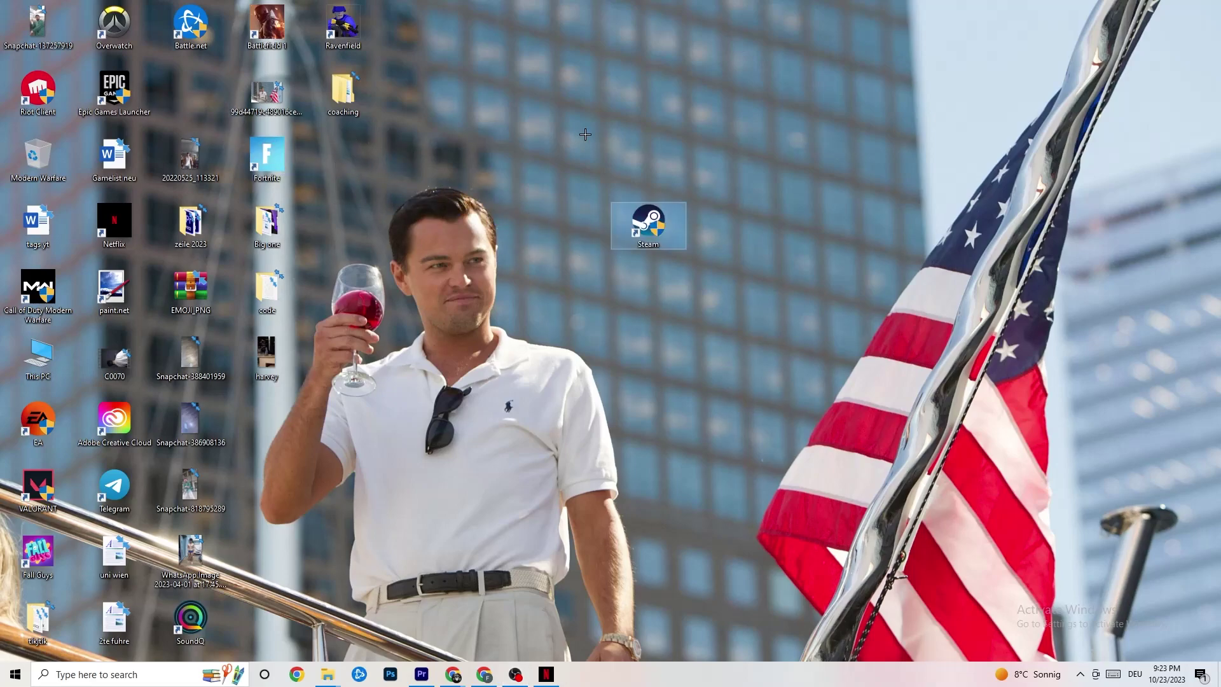
pyautogui.rightClick(647, 231)
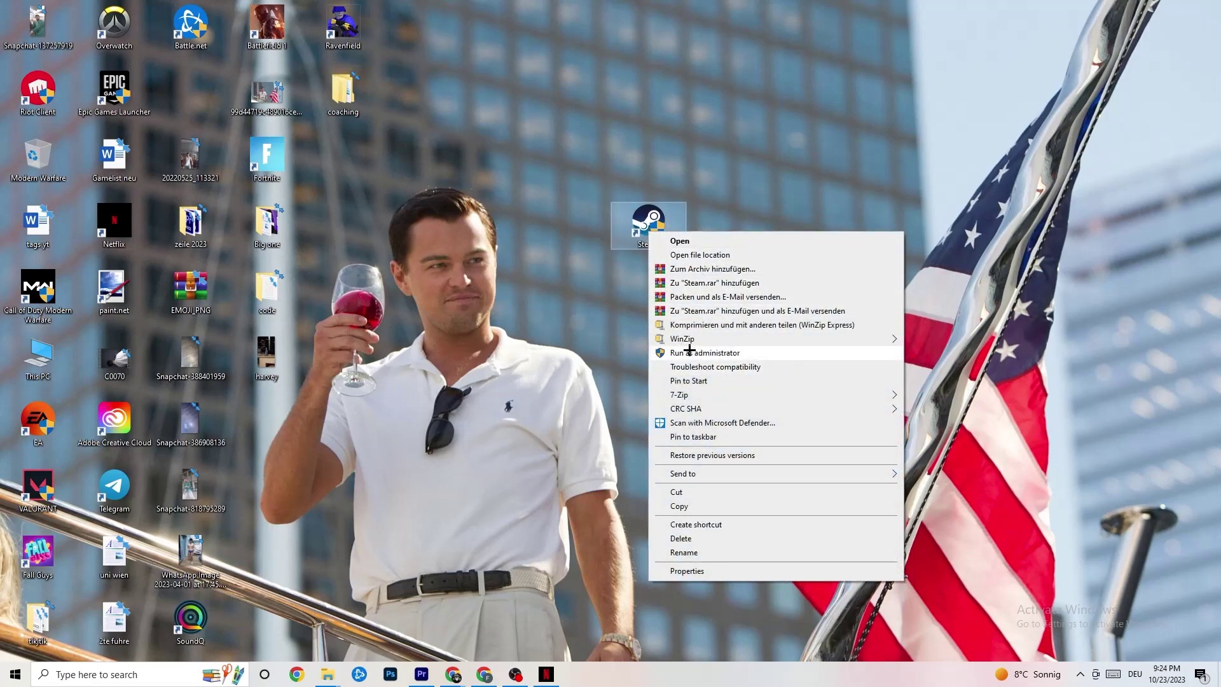
pyautogui.click(581, 327)
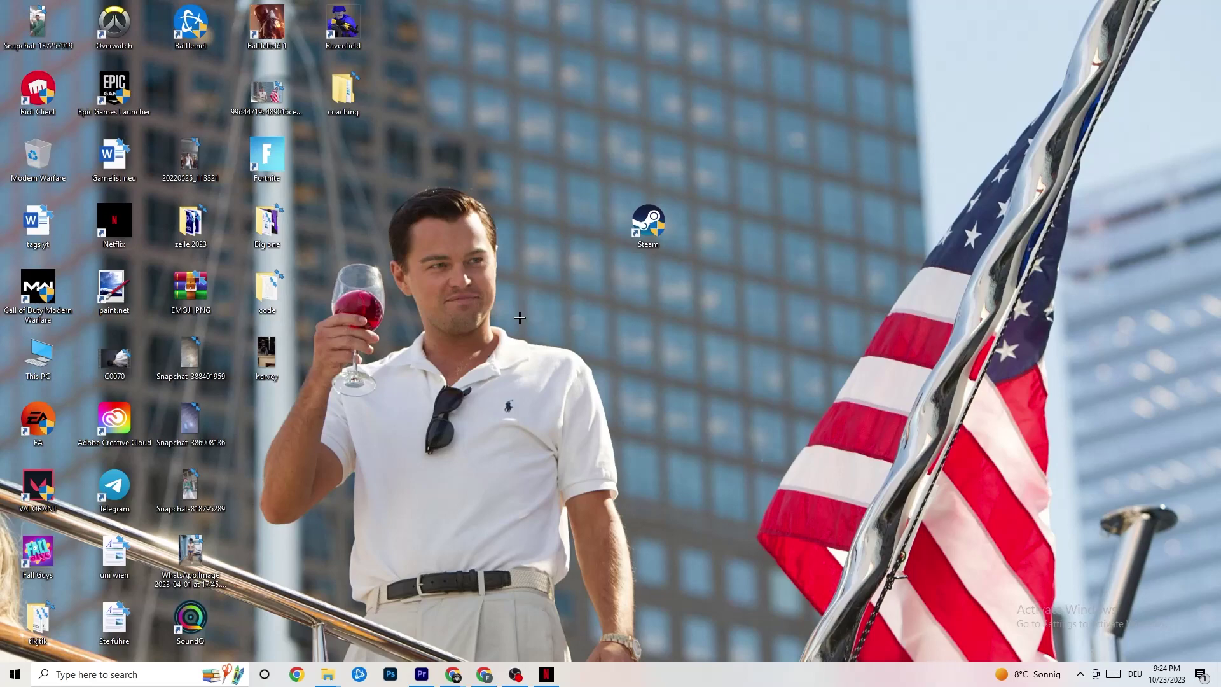
pyautogui.moveTo(648, 223); pyautogui.dragTo(571, 222)
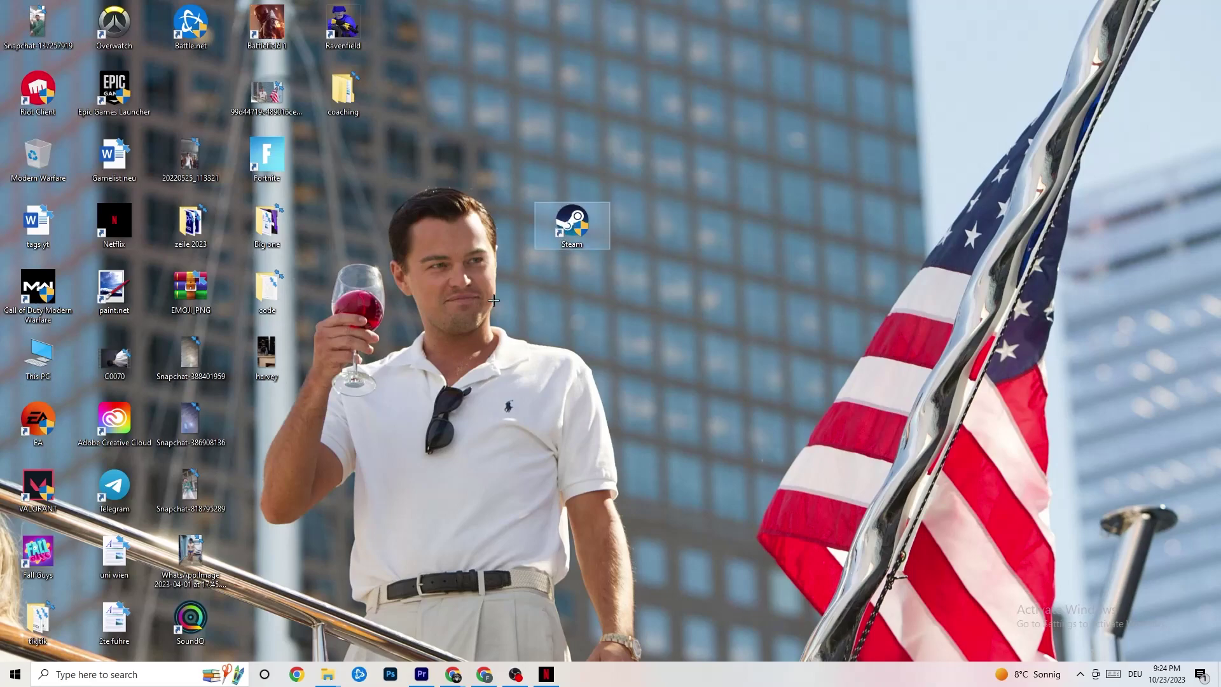
pyautogui.rightClick(563, 230)
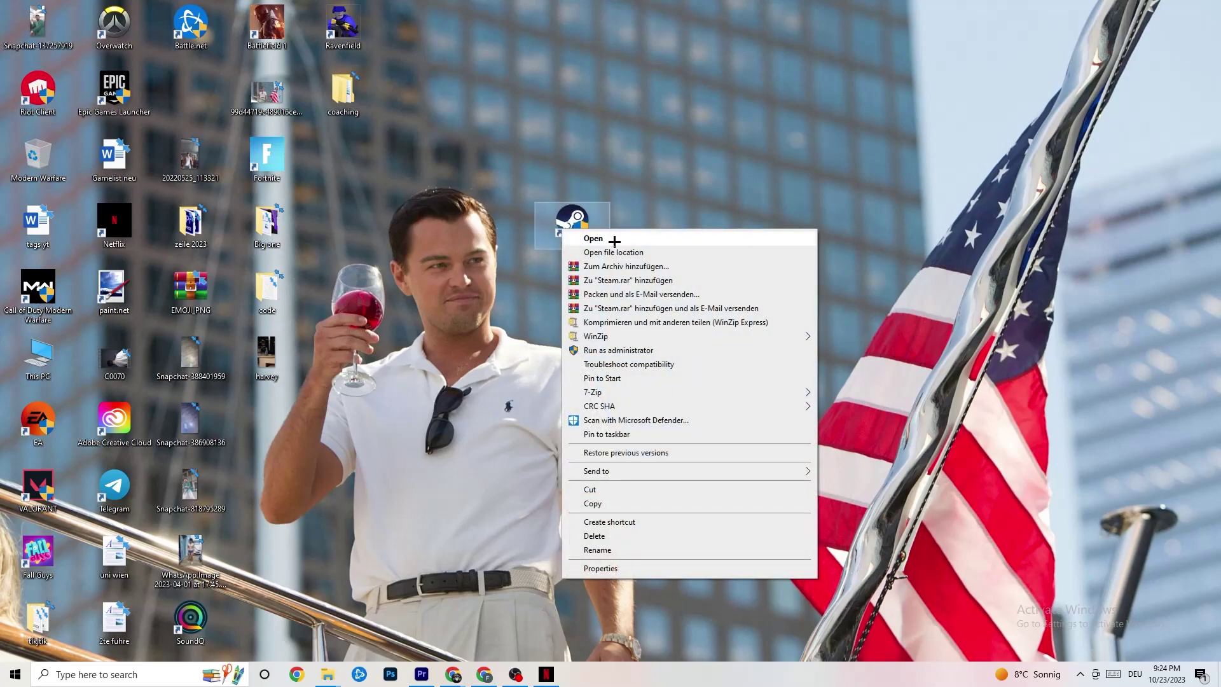
# Check that the Steam shortcut's compatibility settings use Windows 8 mode and run as administrator.
pyautogui.click(621, 567)
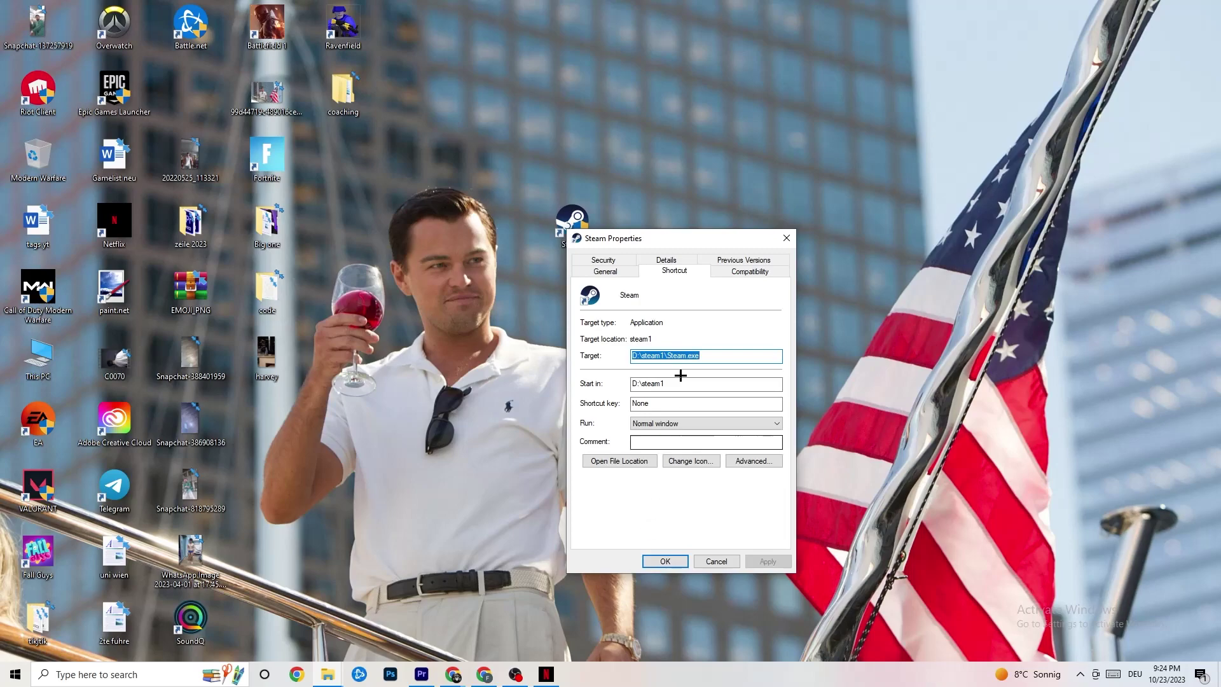
pyautogui.moveTo(661, 231); pyautogui.dragTo(485, 55)
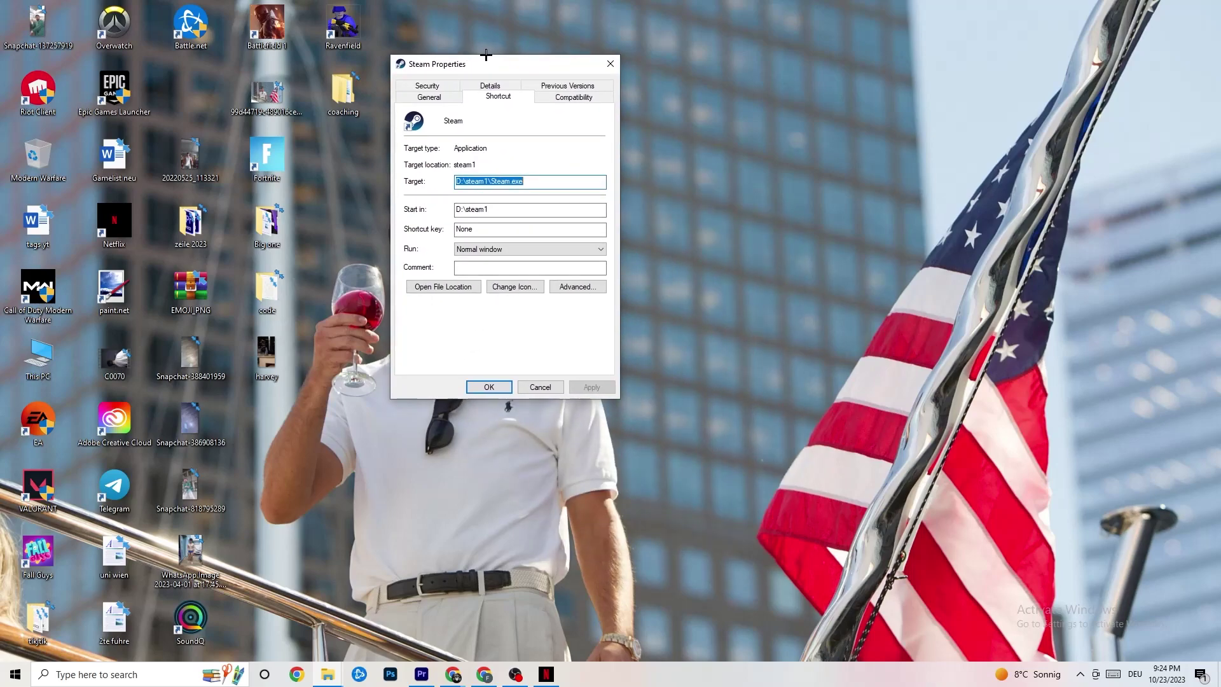
pyautogui.click(557, 96)
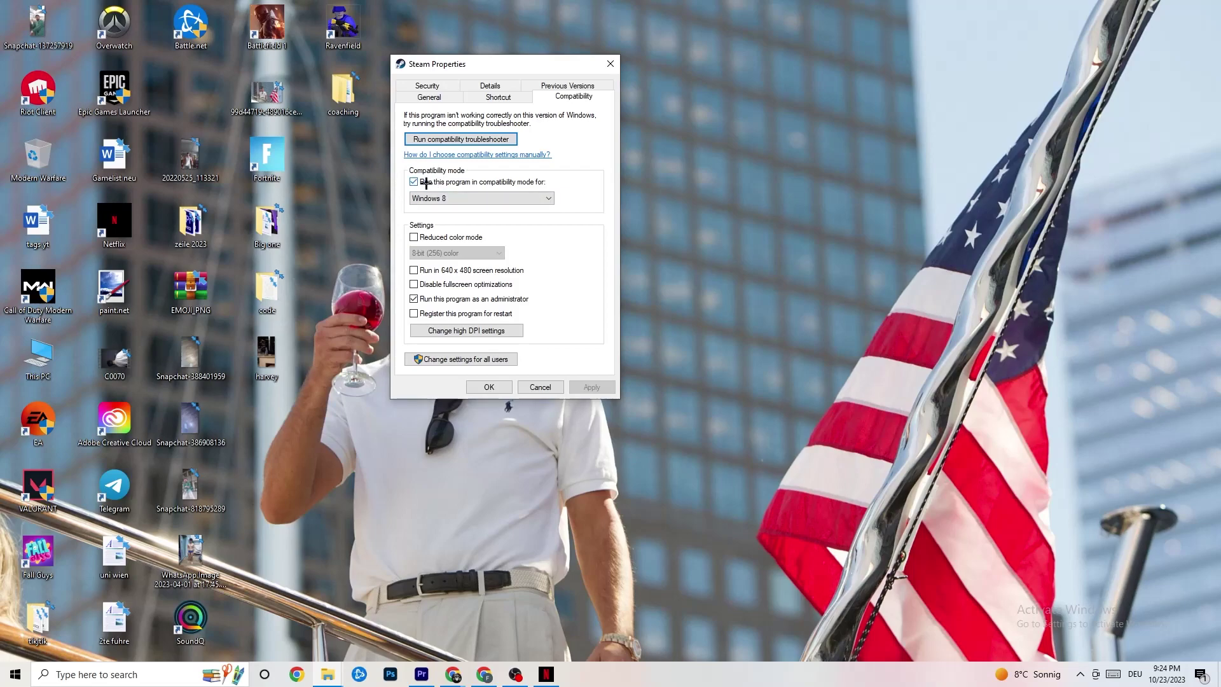
pyautogui.click(525, 198)
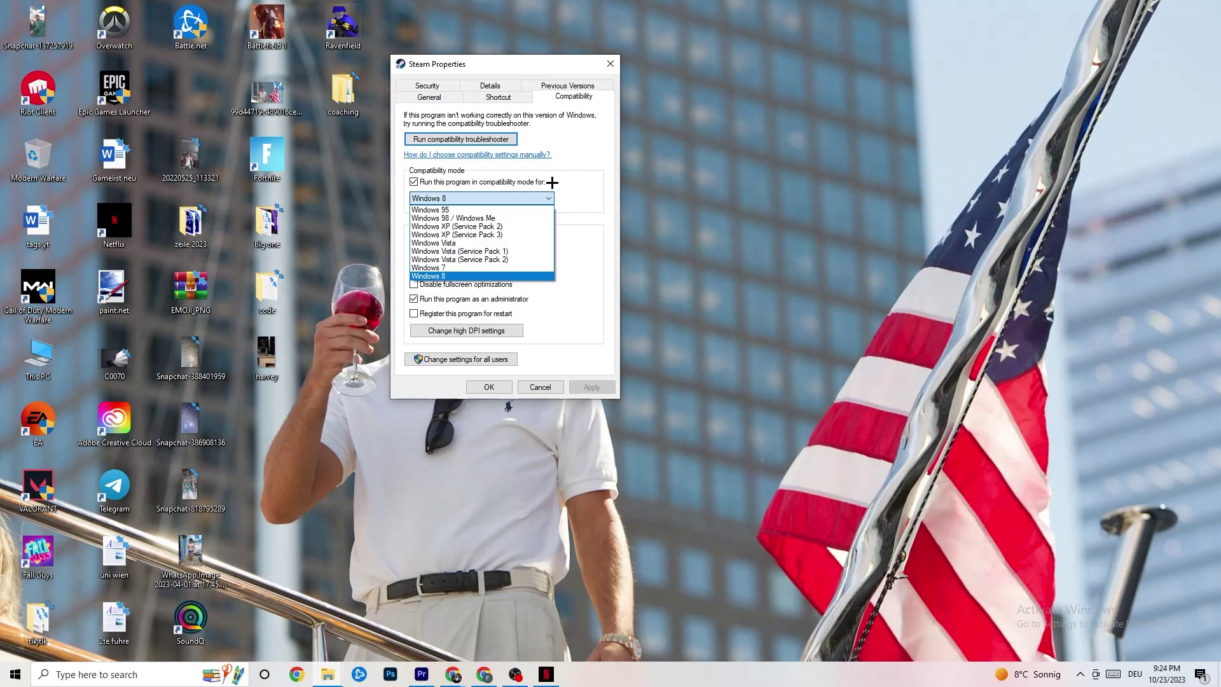
pyautogui.click(554, 181)
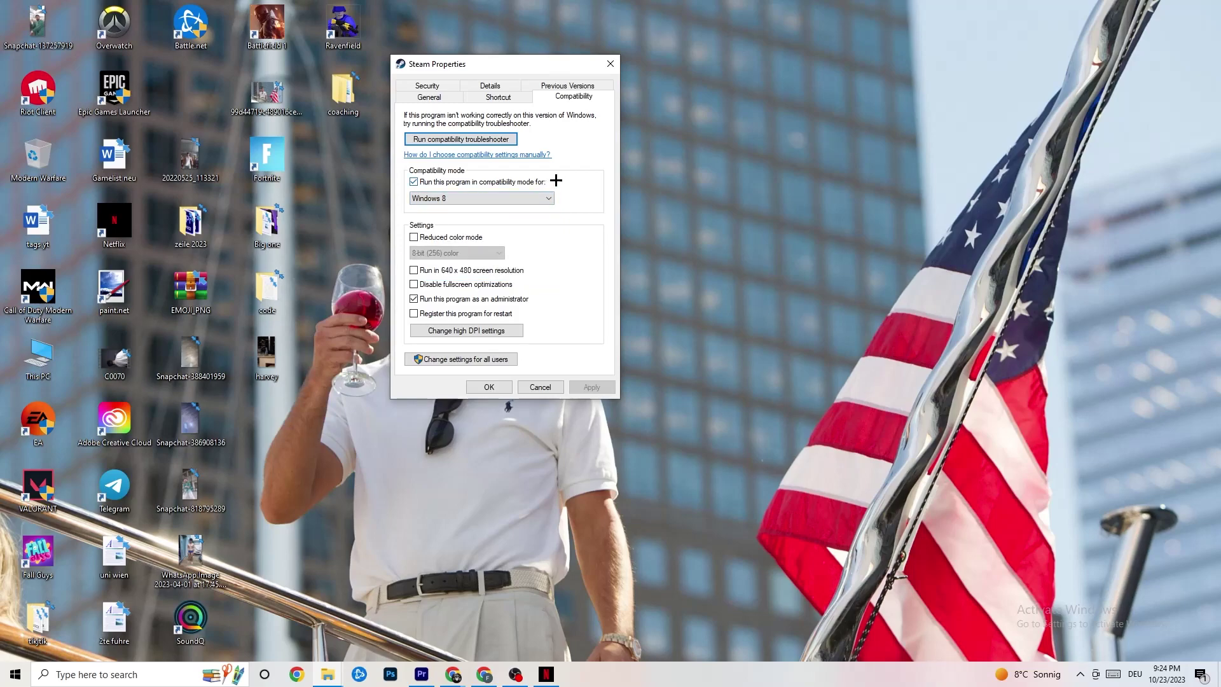